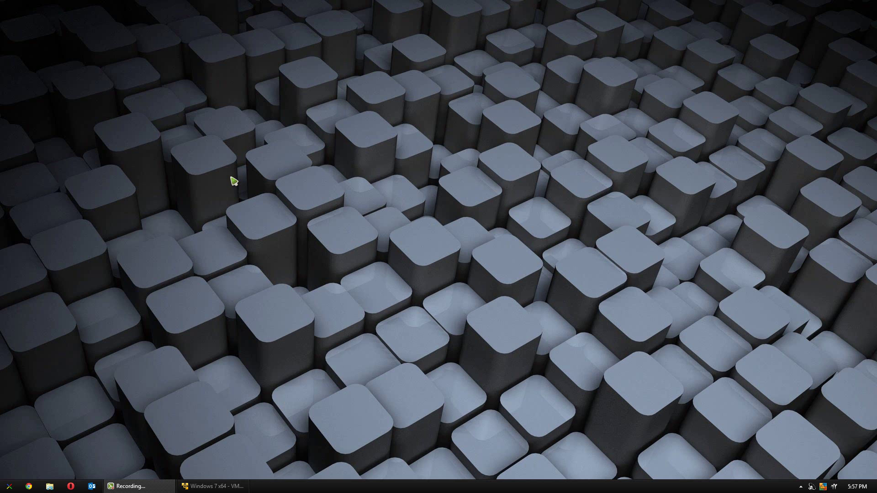
- Bring the 'Windows 7 x64 - VM' window to the front so its desktop fills the screen
click(214, 487)
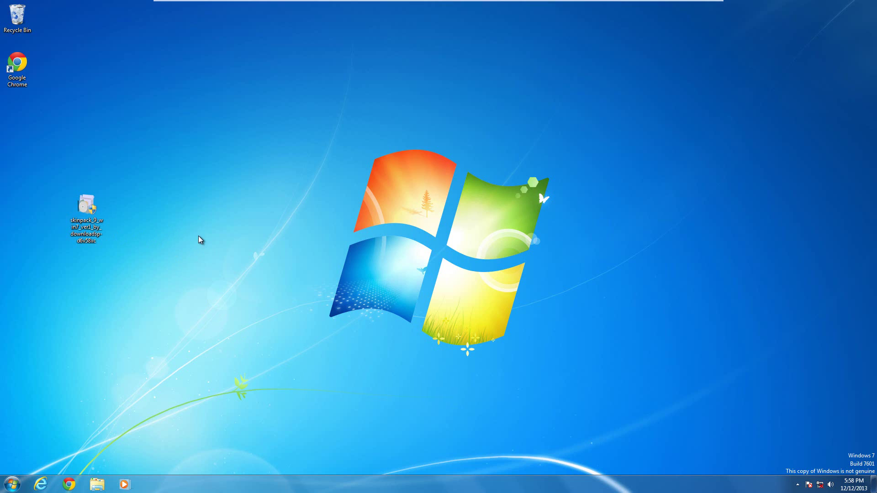
- Run the SkinPack 9-win7-ver1 installer, approve UAC, accept the licence and install all components
double_click(81, 218)
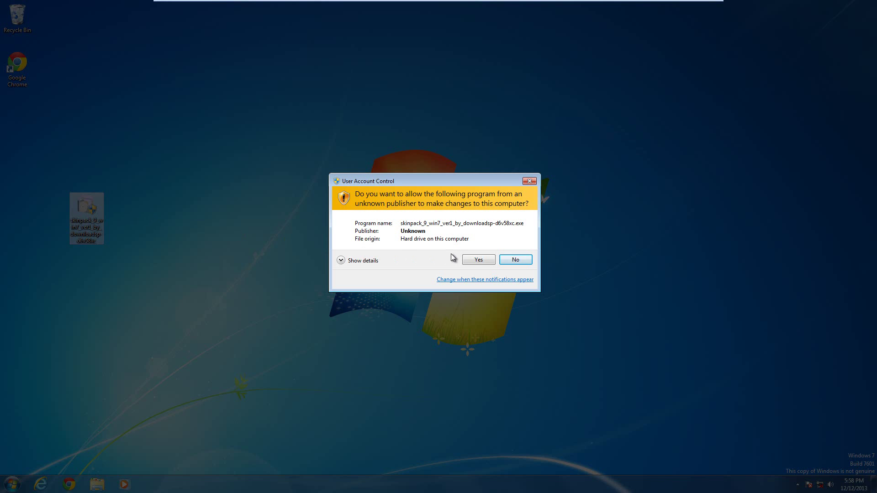
click(471, 259)
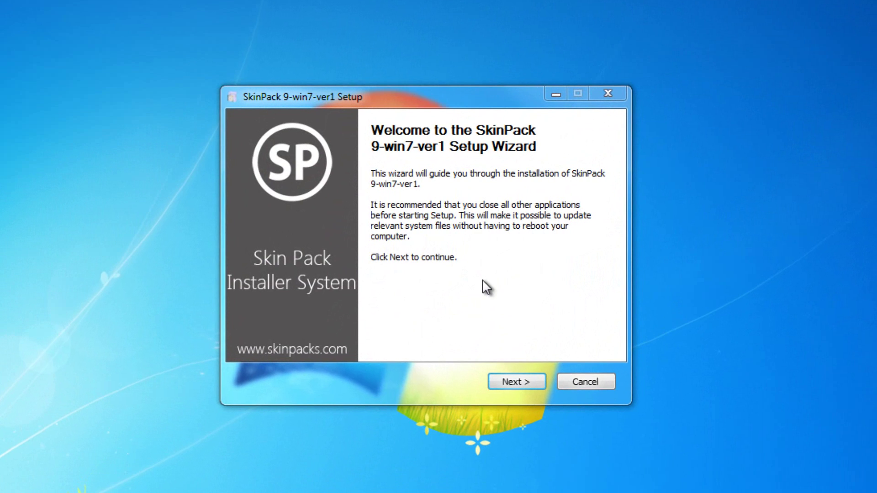
click(501, 383)
click(403, 346)
click(509, 380)
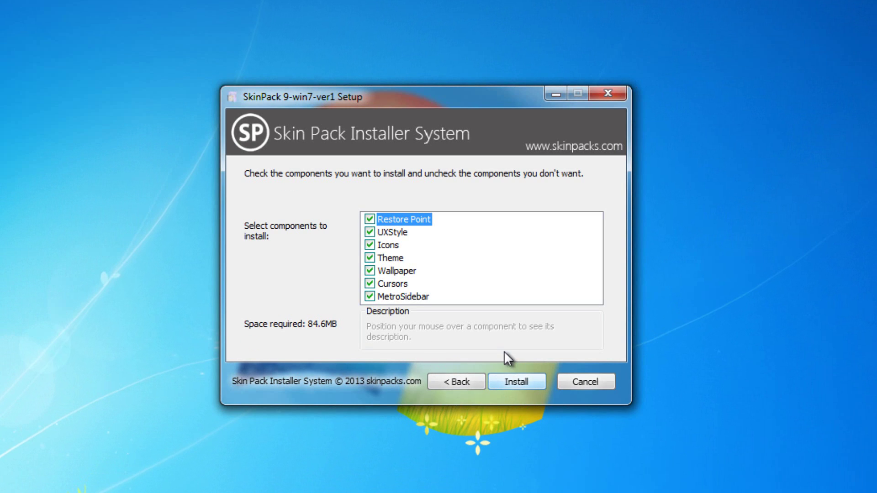
click(514, 379)
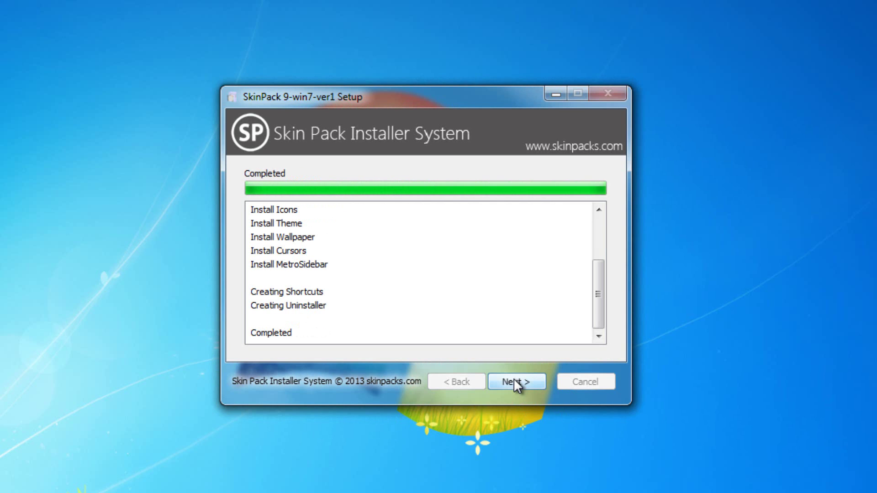
- Finish SkinPack setup with 'Reboot now' selected so Windows restarts with the Windows 9 skin
click(517, 384)
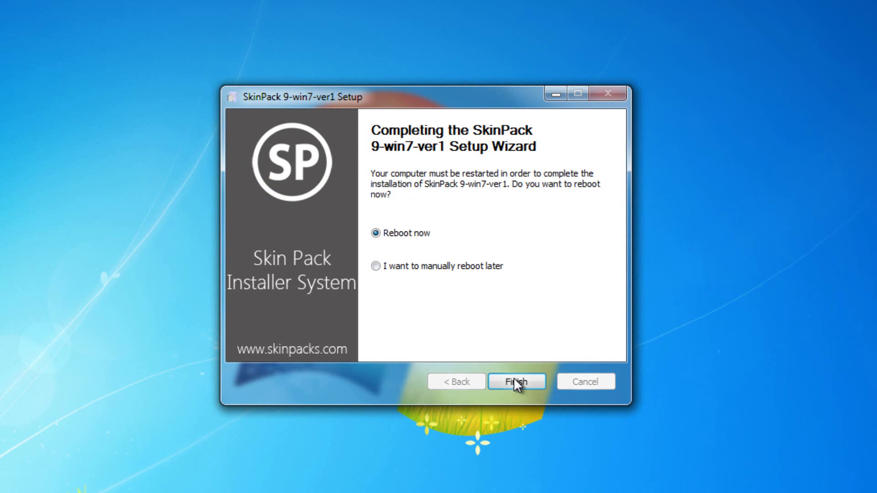
click(514, 379)
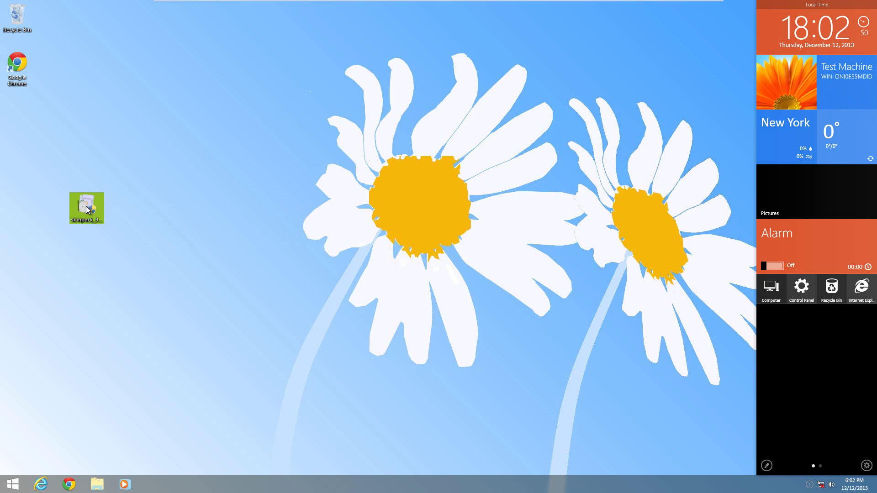
- Move the skinpack installer icon under Google Chrome in the left column, then deselect it
drag(86, 207, 17, 122)
click(129, 125)
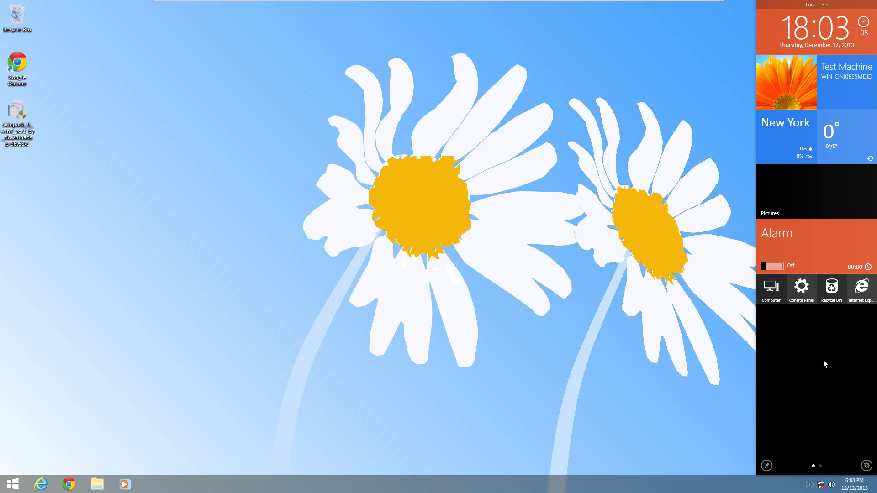
click(811, 421)
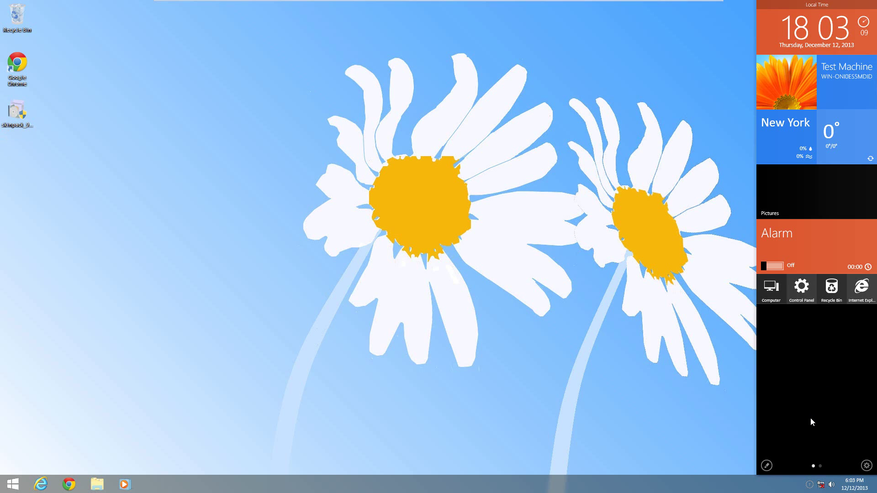
click(867, 466)
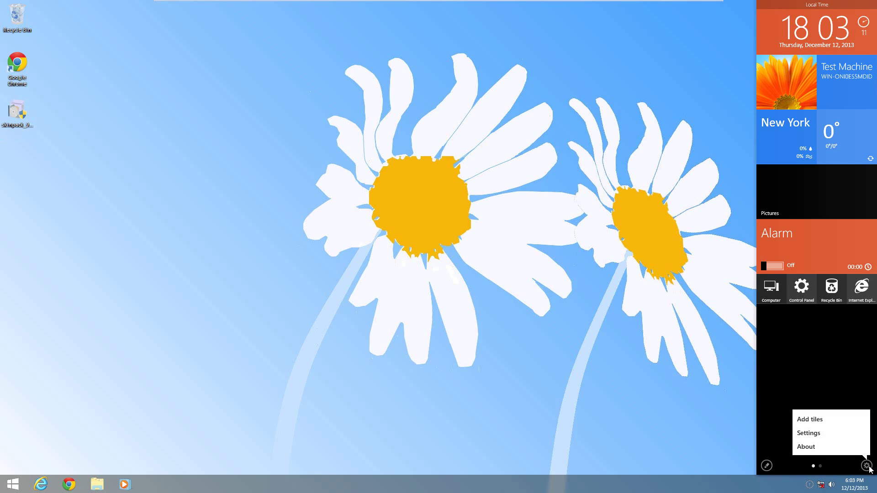
click(848, 434)
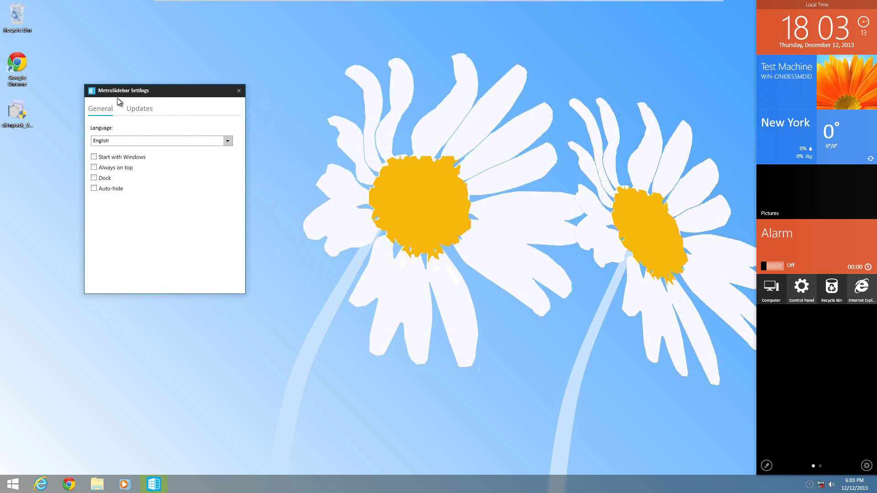
click(145, 141)
click(146, 143)
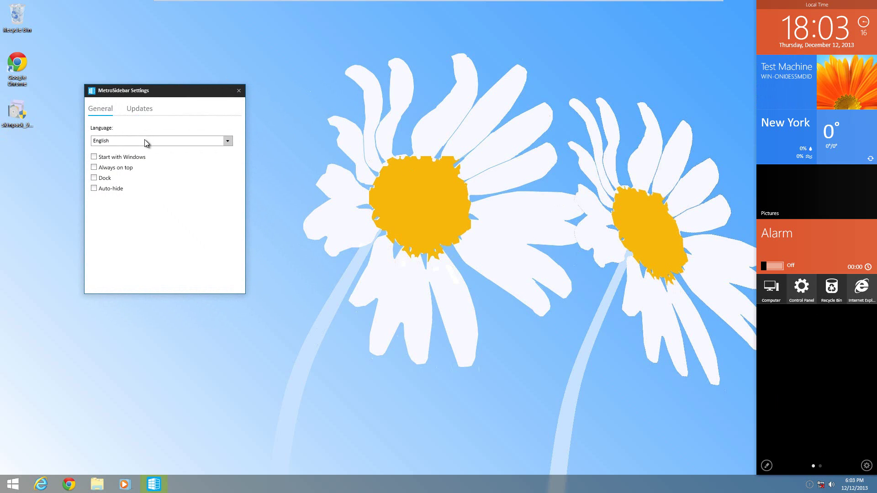
click(94, 179)
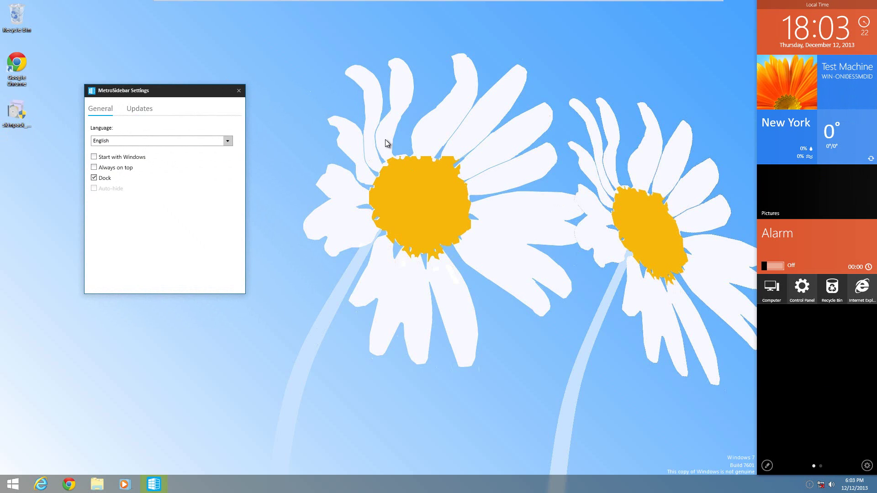
click(92, 177)
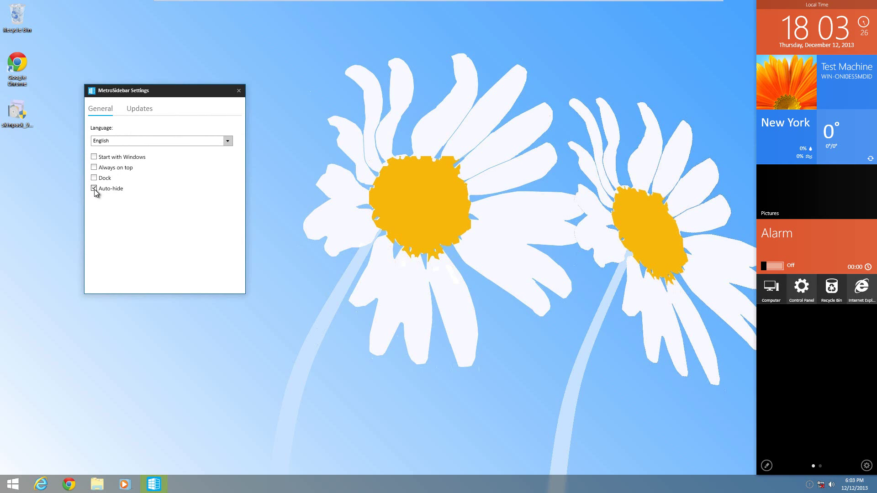
click(139, 110)
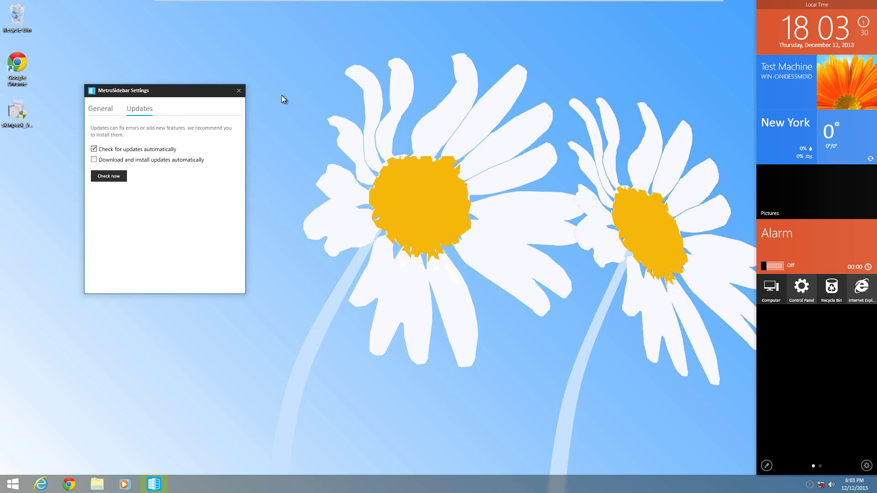
click(238, 90)
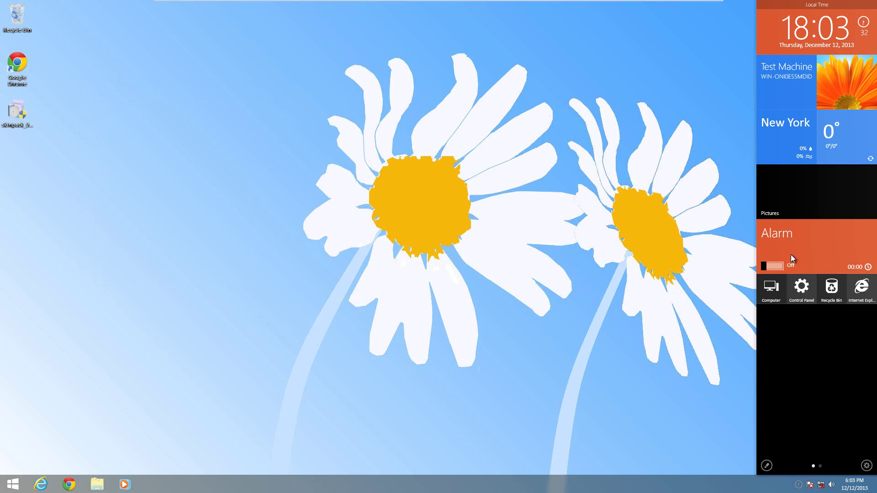
click(776, 287)
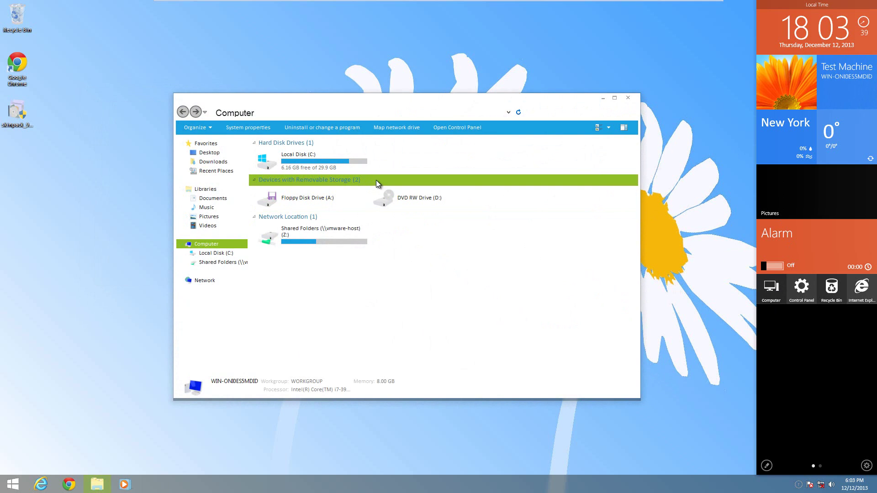
click(623, 99)
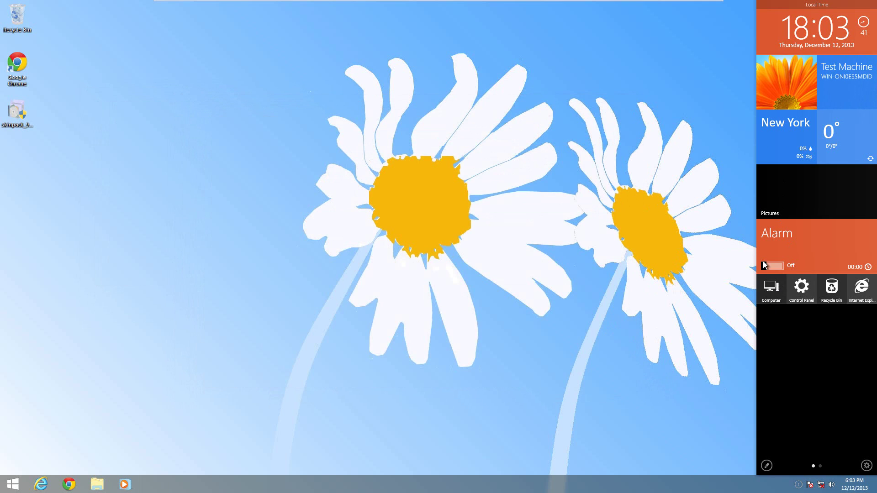
click(800, 290)
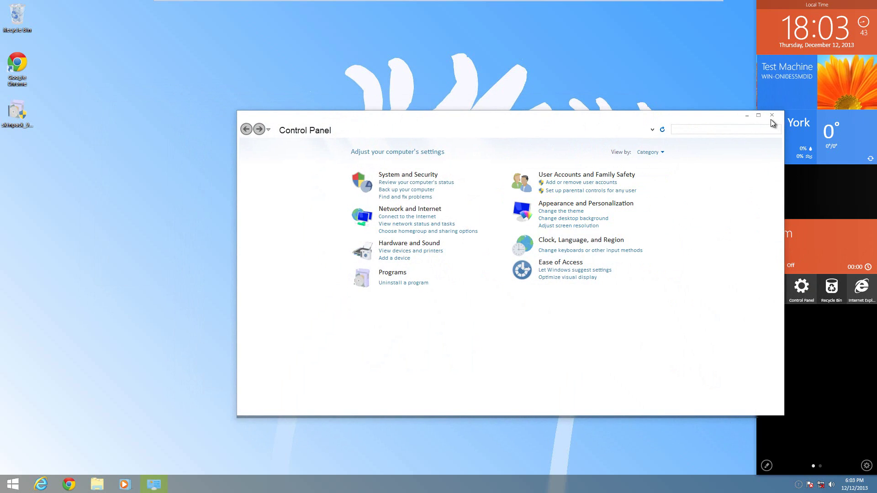
click(748, 118)
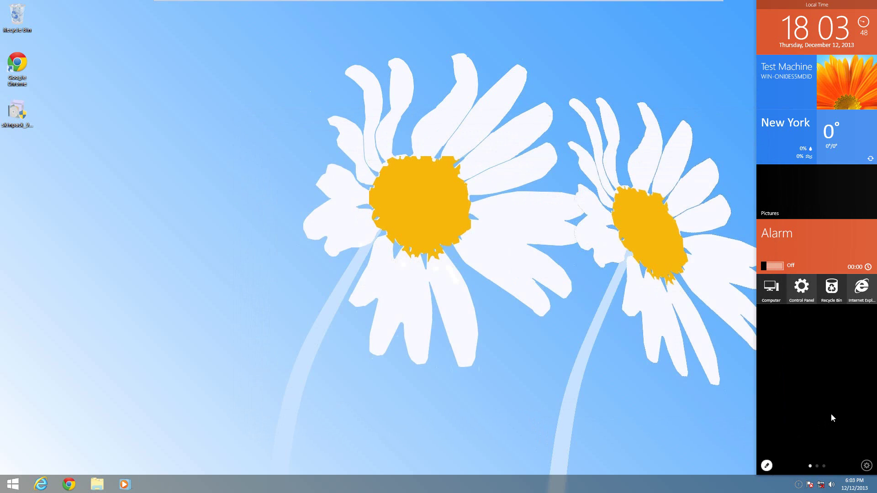
- Exit tile editing, flip through the sidebar's clock, battery and empty pages, then choose Add tiles
click(767, 466)
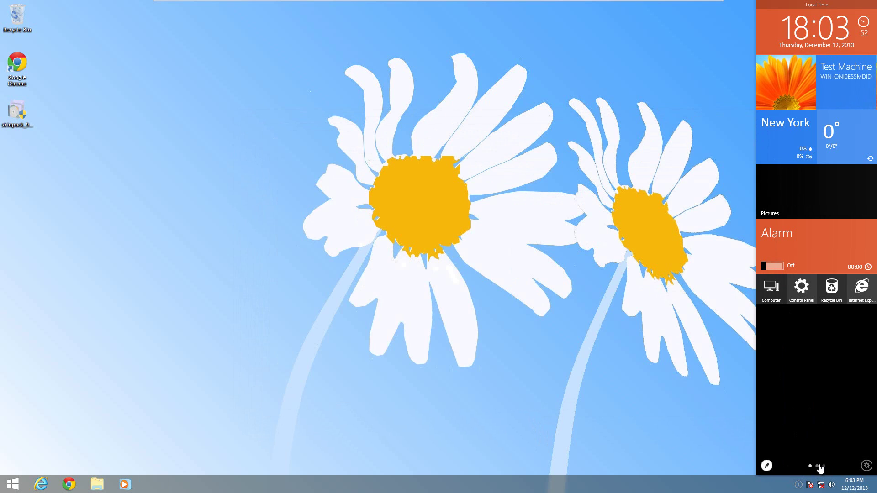
click(816, 466)
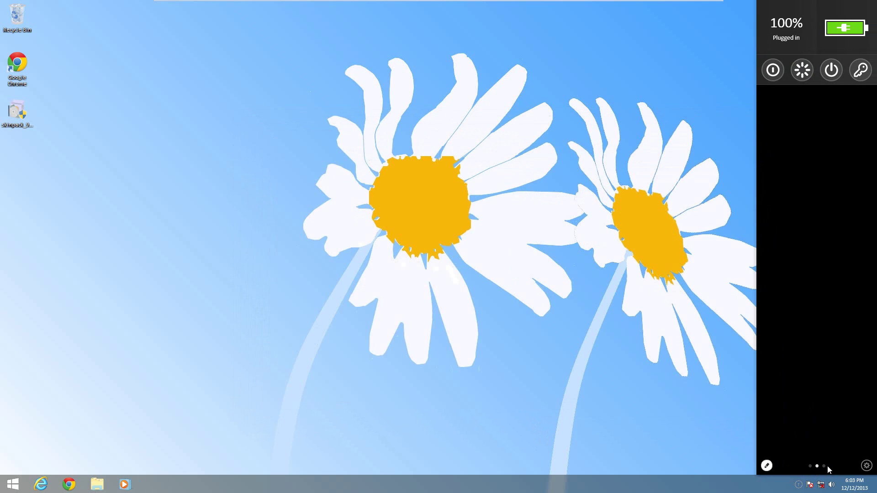
click(824, 466)
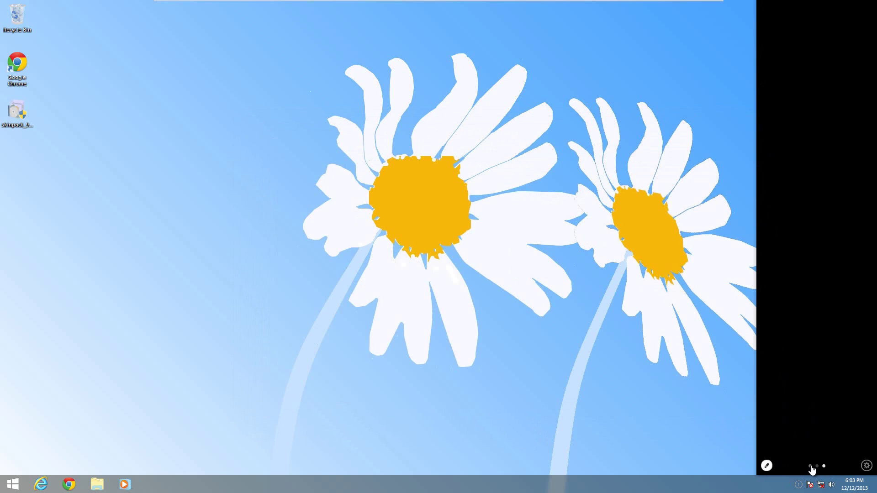
click(810, 466)
click(818, 466)
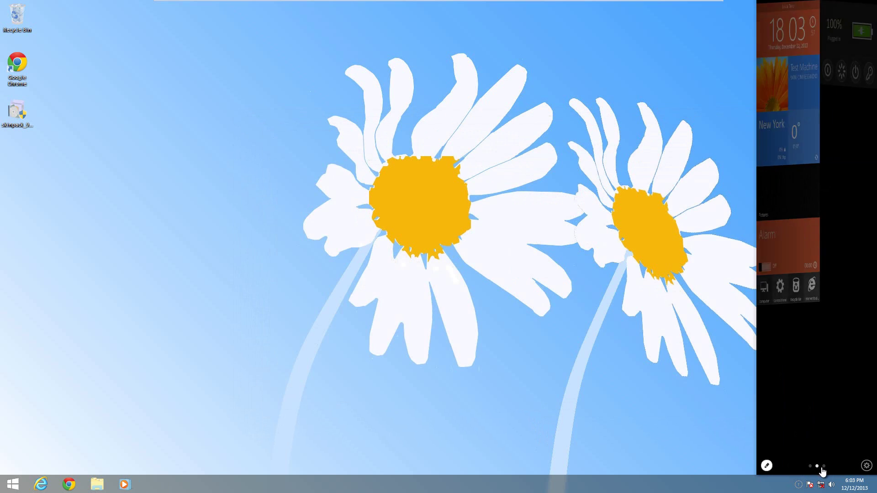
click(823, 466)
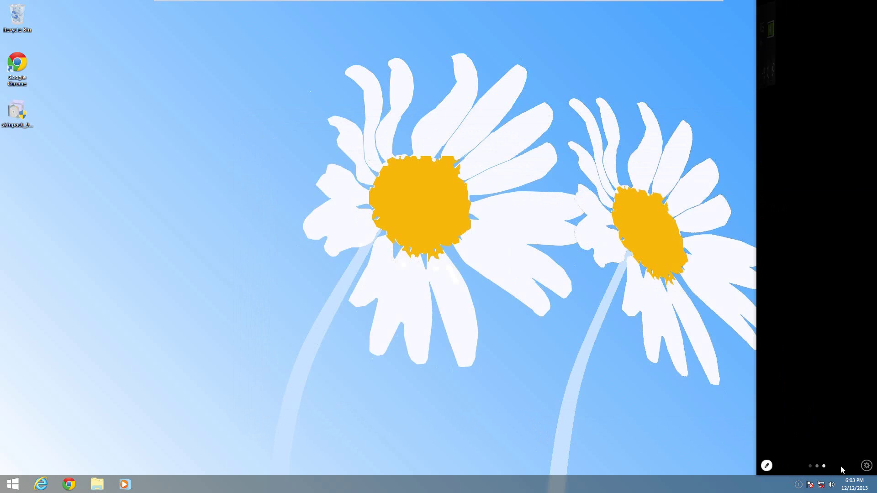
click(866, 466)
click(841, 418)
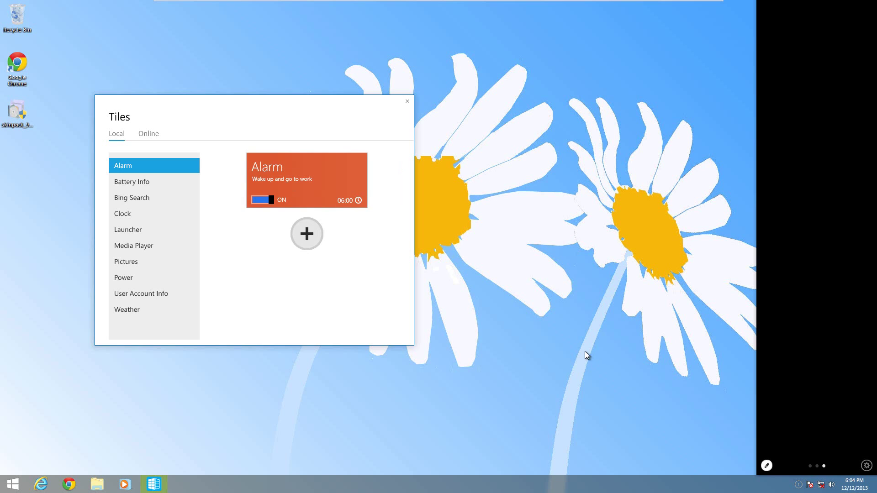
- Return the sidebar to page one and preview local and online tiles, ending on Power
click(810, 466)
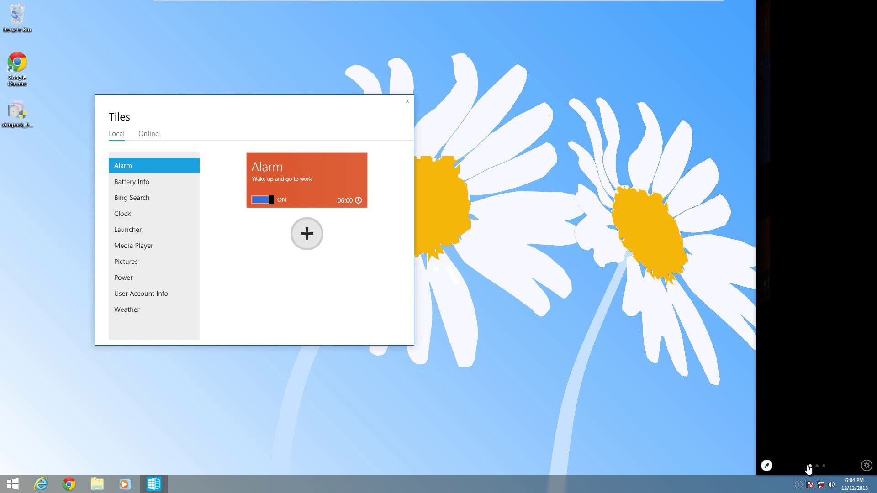
click(153, 293)
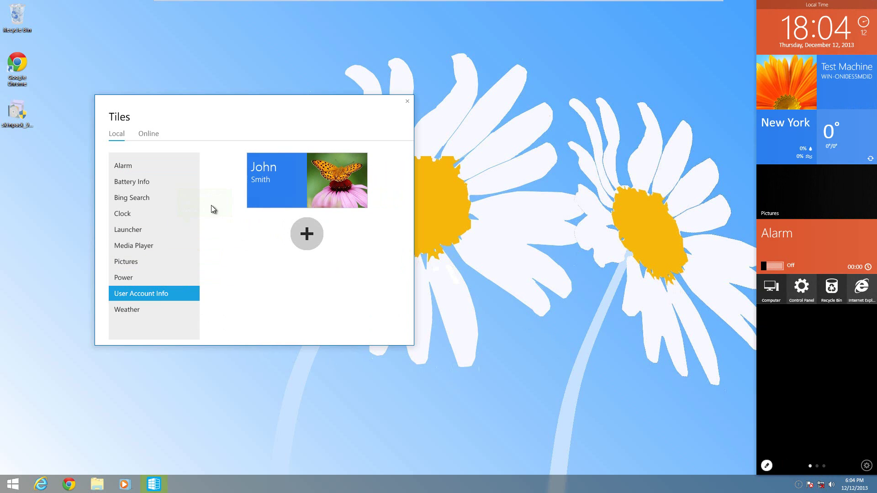
click(136, 200)
click(139, 211)
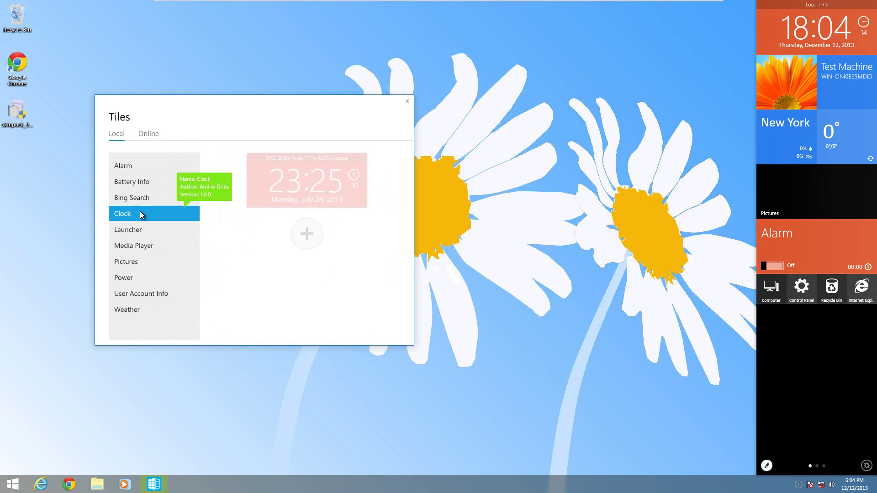
click(139, 232)
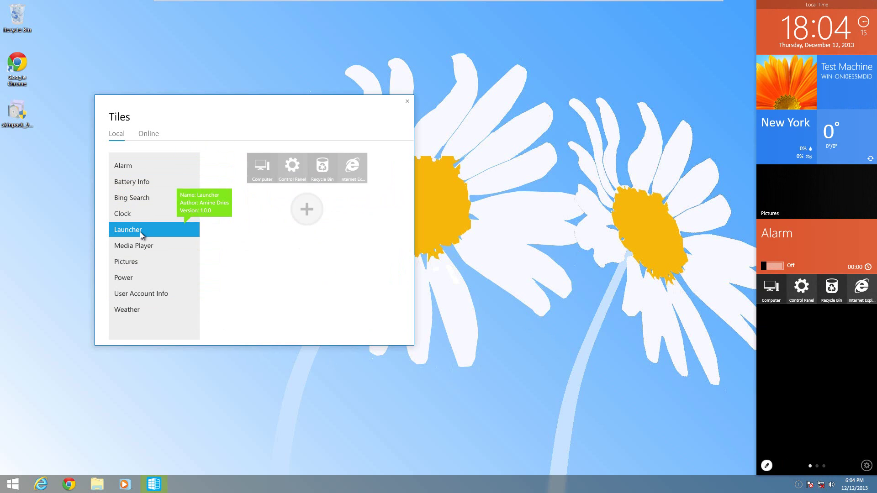
click(158, 134)
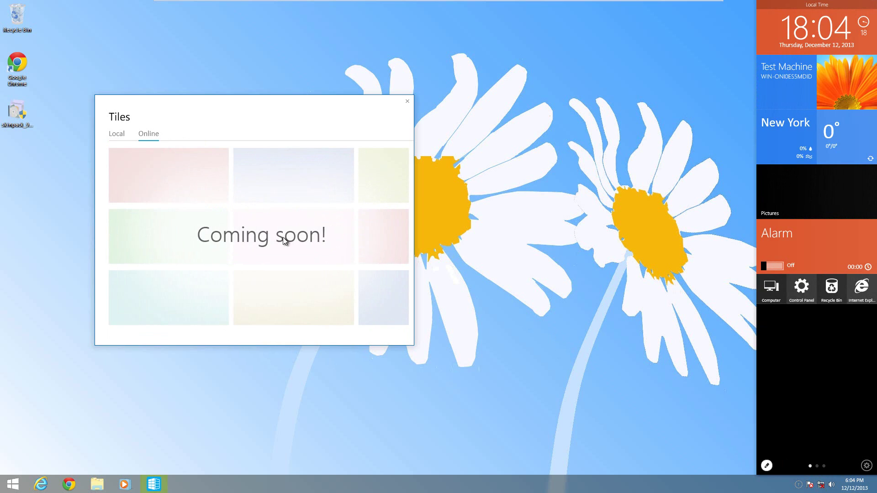
click(118, 134)
click(146, 201)
click(151, 258)
click(152, 278)
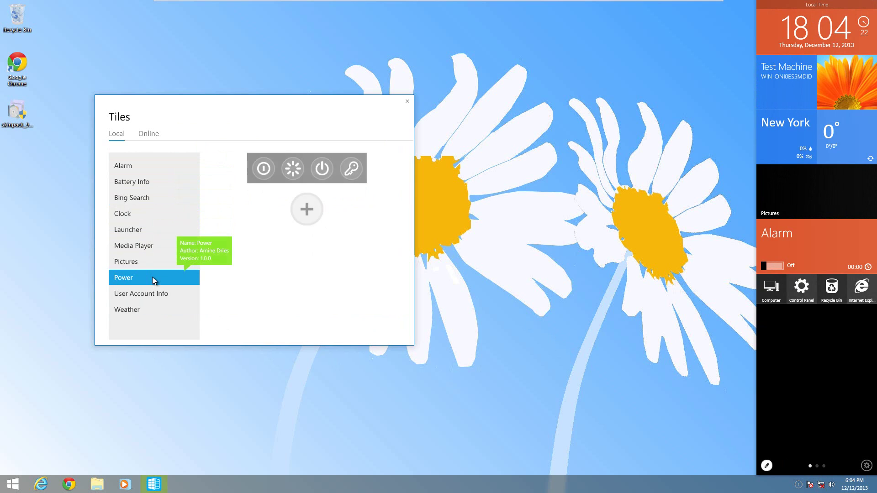
- Add the Power tile, move it above the shortcut tiles, and close the Tiles window
click(307, 209)
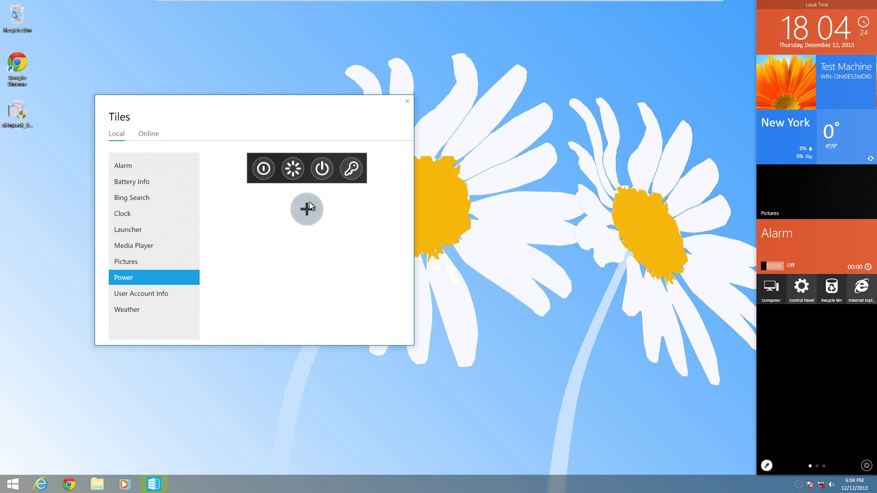
mouse_move(776, 320)
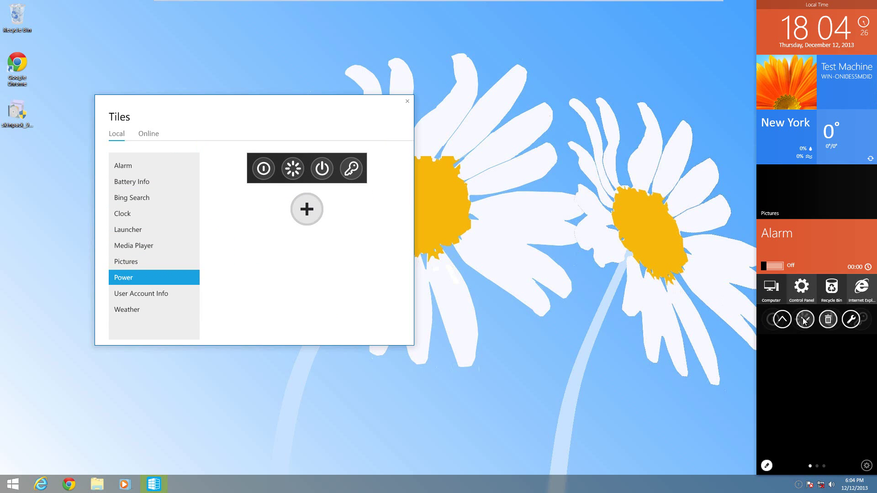
click(828, 320)
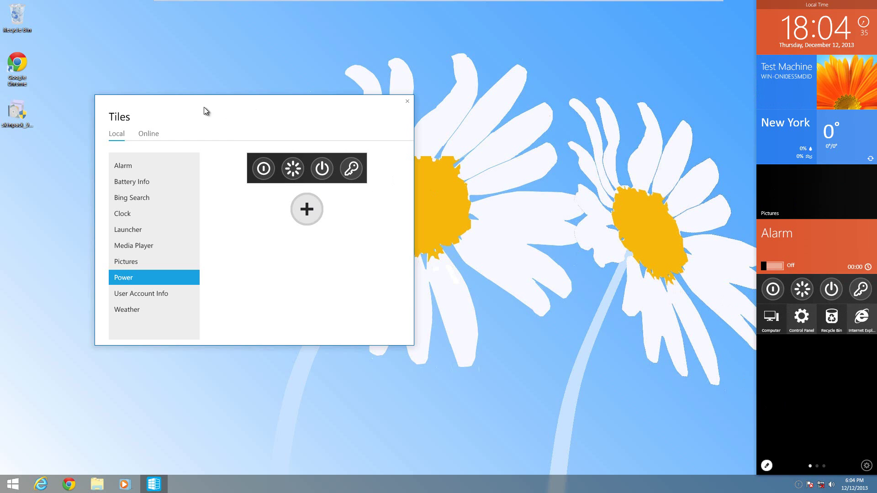
mouse_move(828, 137)
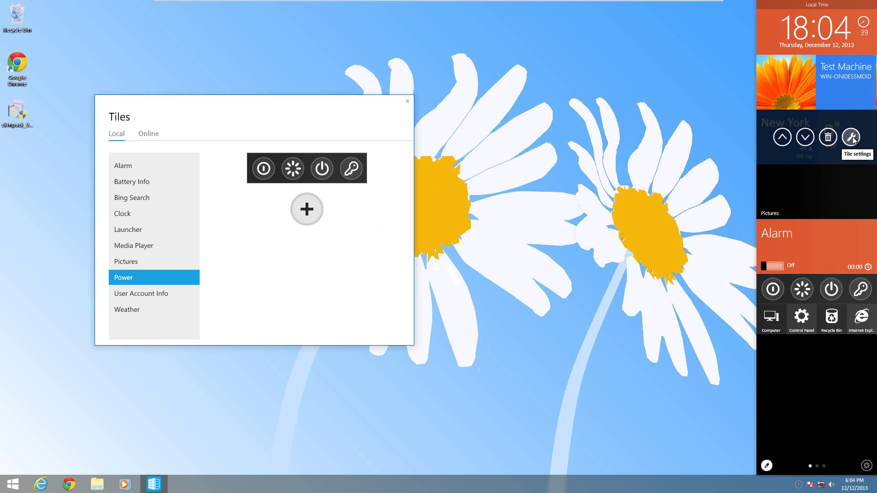
click(407, 101)
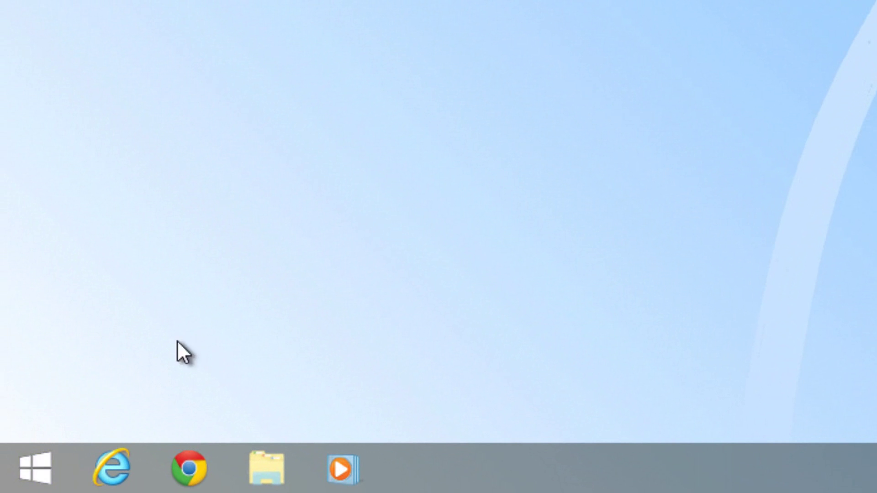
- Open the skinned Start menu, view All Programs, then go back to the pinned apps
click(32, 470)
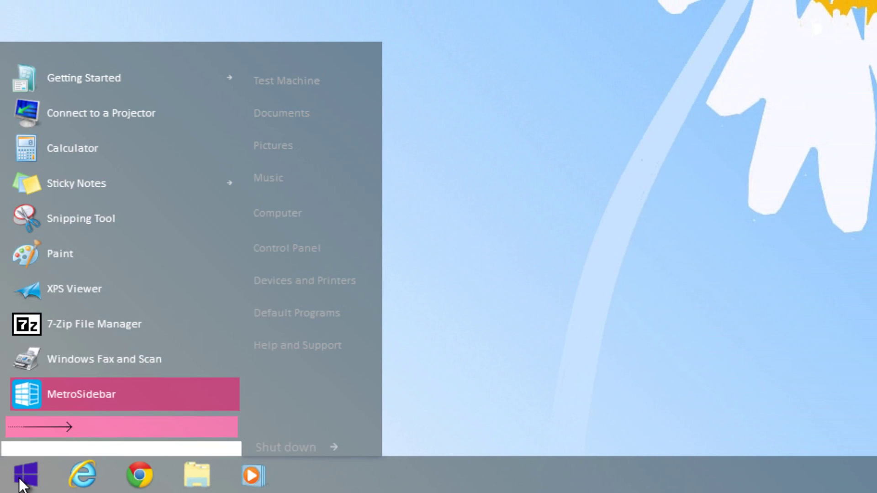
click(137, 426)
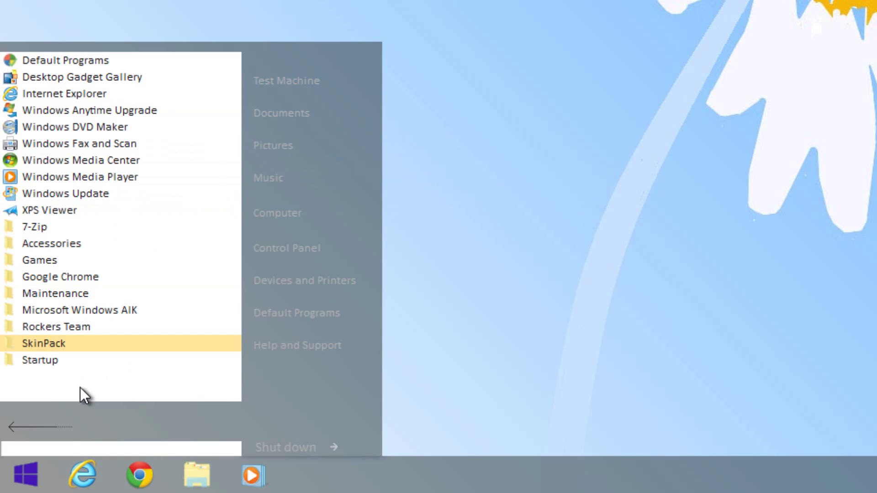
click(52, 428)
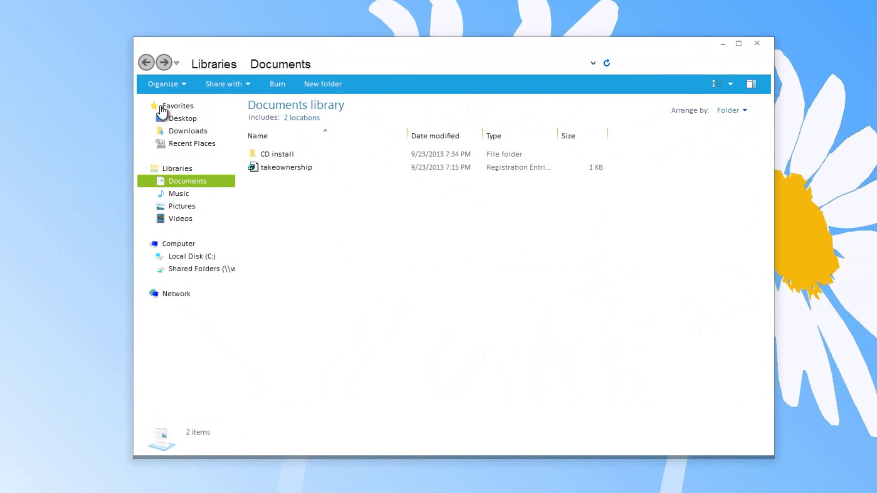
- Move between Downloads and the Documents library, then select the takeownership file
click(176, 132)
click(145, 63)
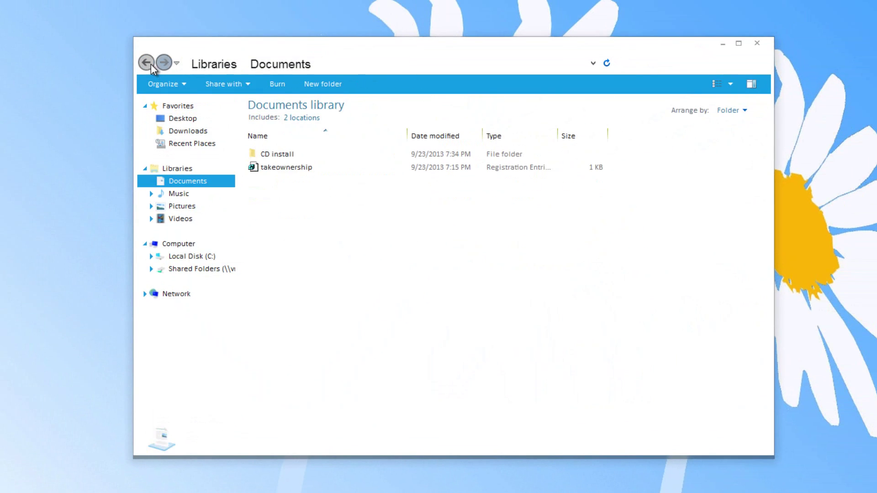
click(146, 65)
click(146, 65)
click(404, 170)
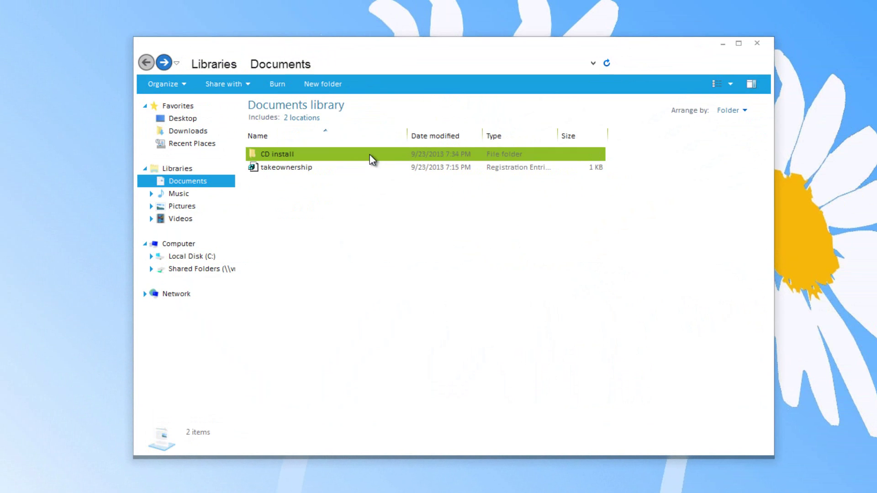
- Go to Computer and open Local Disk (C:) to list its contents
click(201, 244)
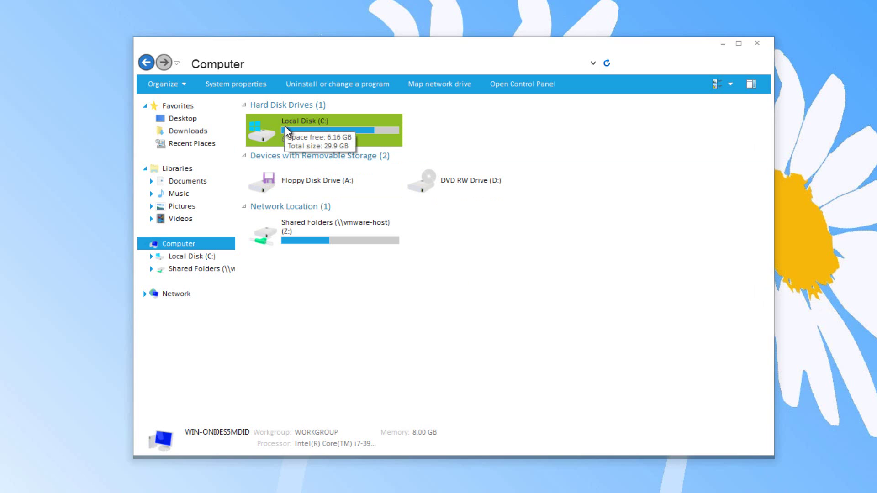
click(269, 132)
double_click(268, 130)
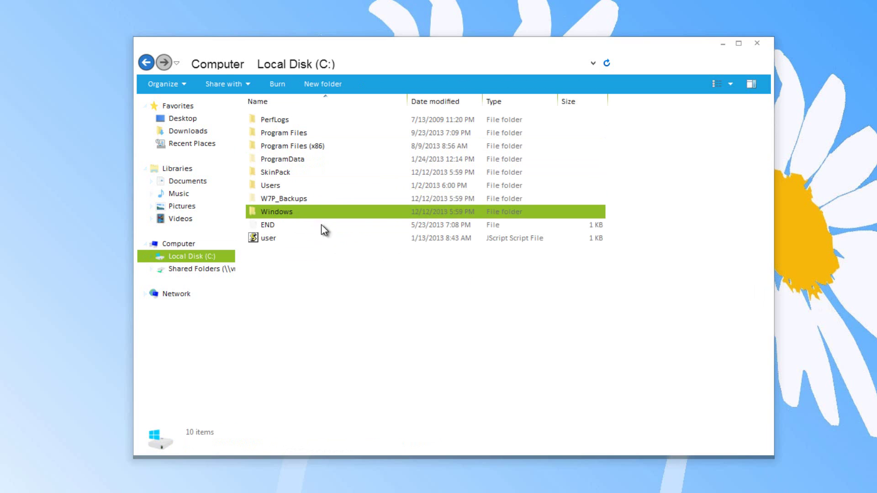
- Switch the C: drive view to Extra Large Icons and maximize the Explorer window
click(730, 85)
drag(736, 93, 760, 0)
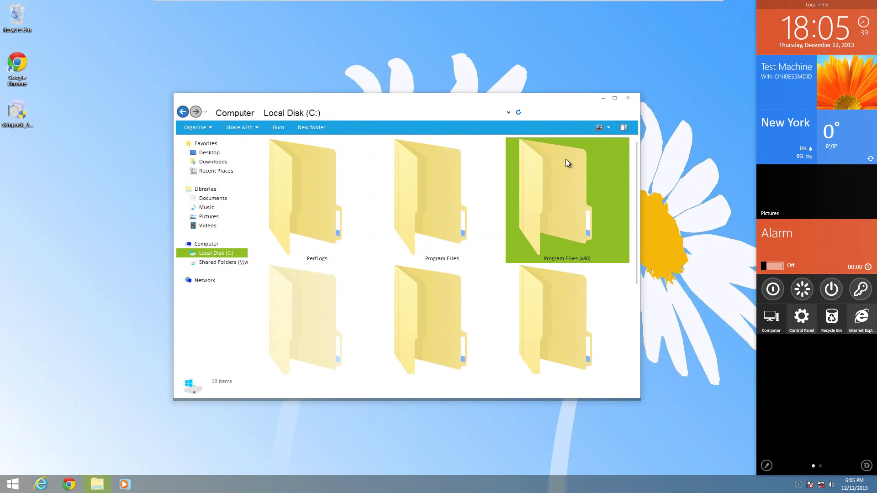
click(614, 99)
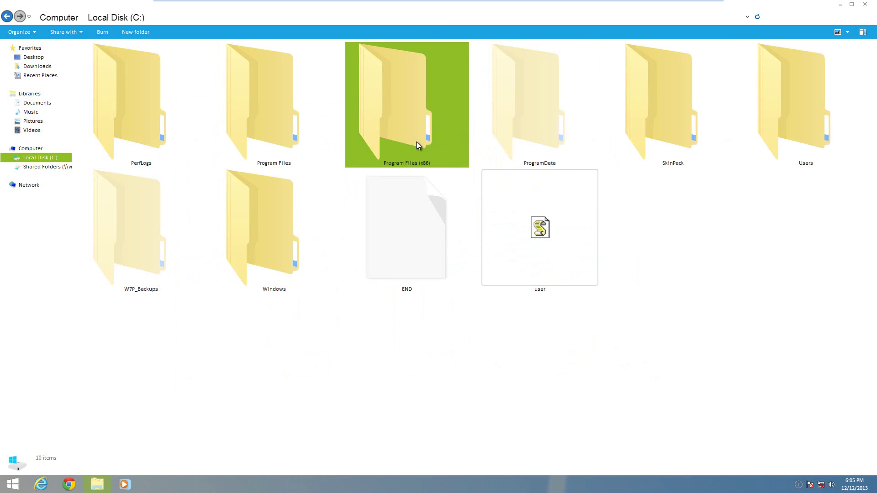
- Browse Pictures, Documents and Libraries, try List then Extra Large Icons, and return to Local Disk (C:)
click(32, 121)
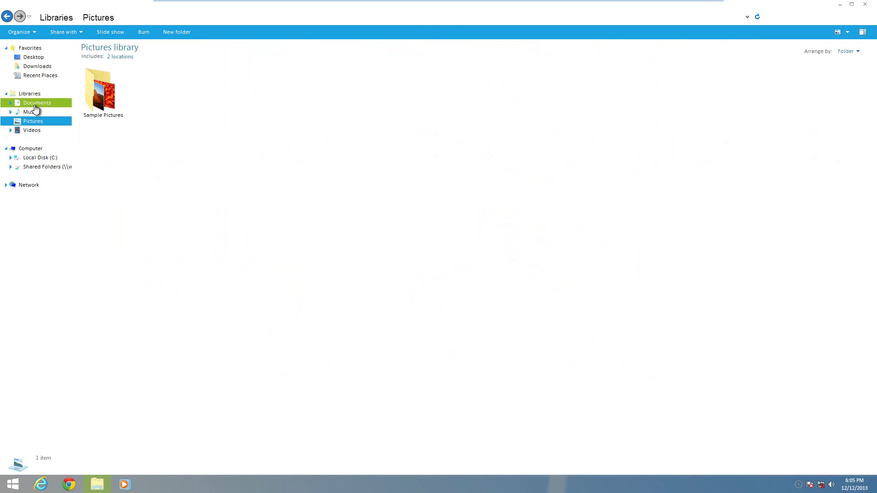
click(35, 102)
click(39, 95)
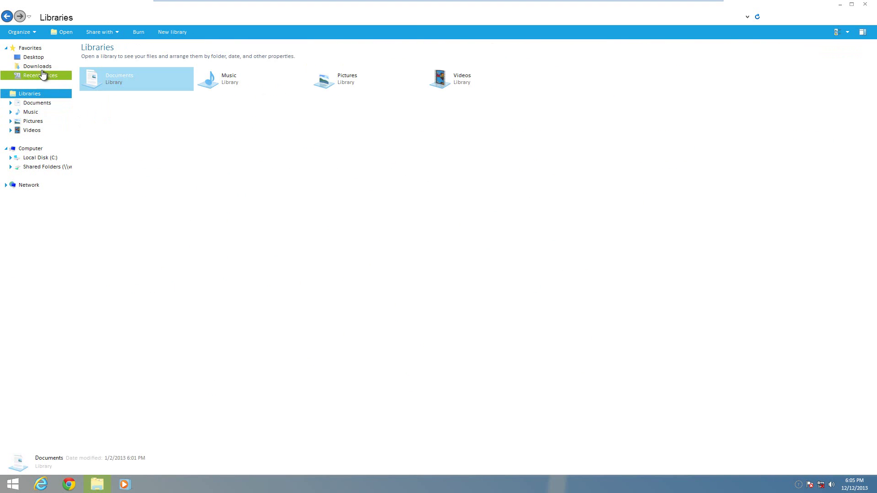
click(850, 32)
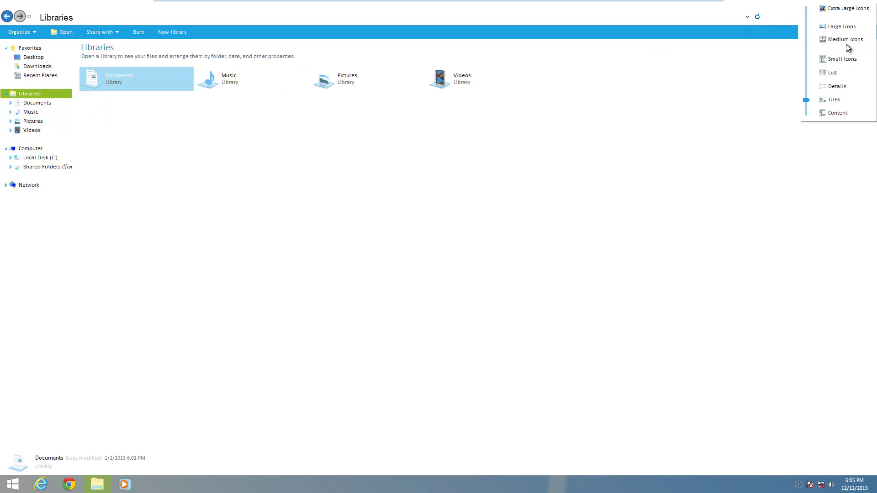
click(807, 15)
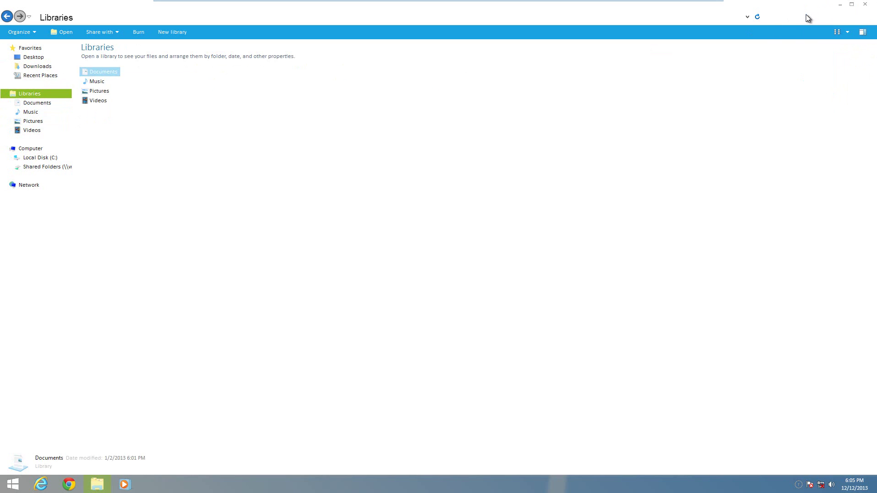
click(847, 32)
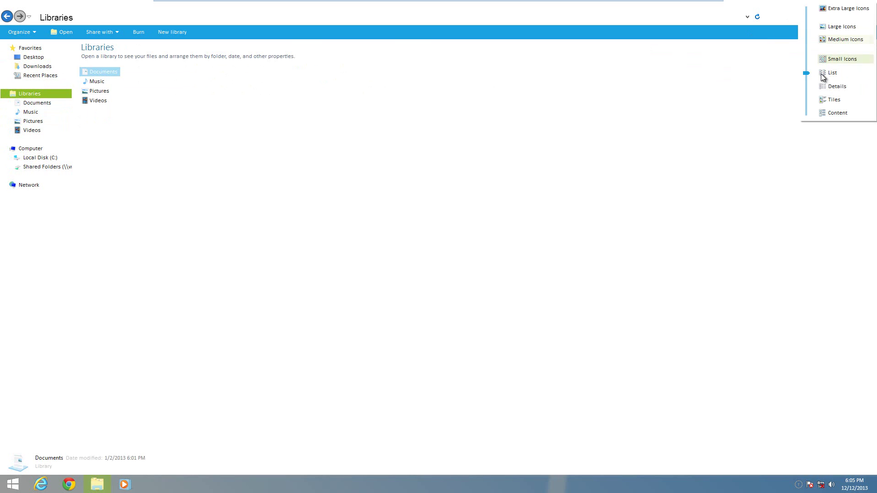
drag(805, 48, 811, 10)
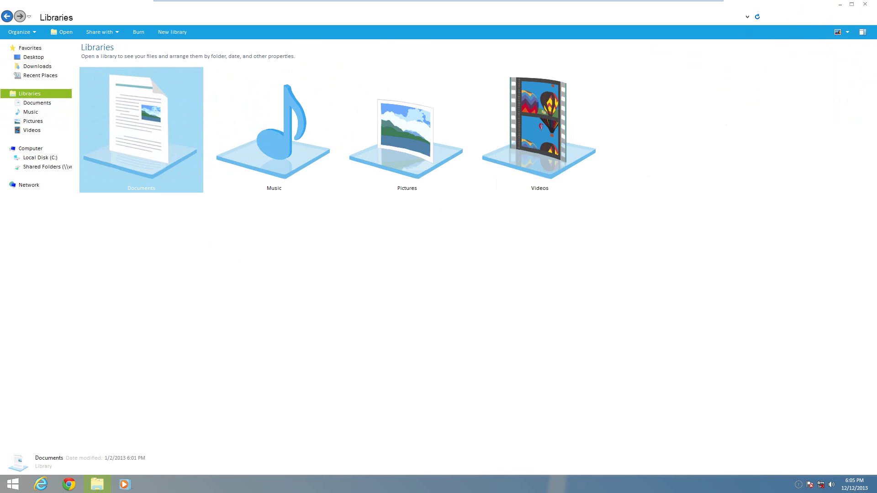
click(48, 158)
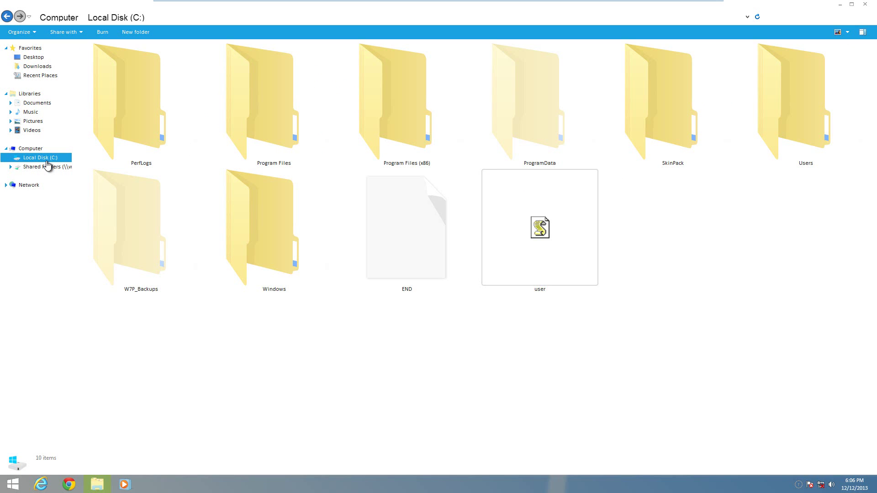
- Set Explorer to Medium Icons, try Control Panel's Uninstall a program, and dismiss the Explorer crash
click(847, 30)
click(809, 109)
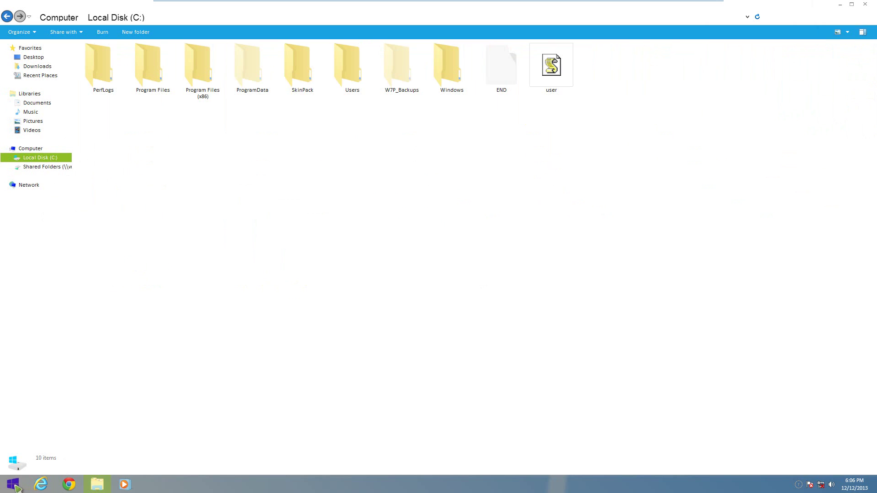
key(super)
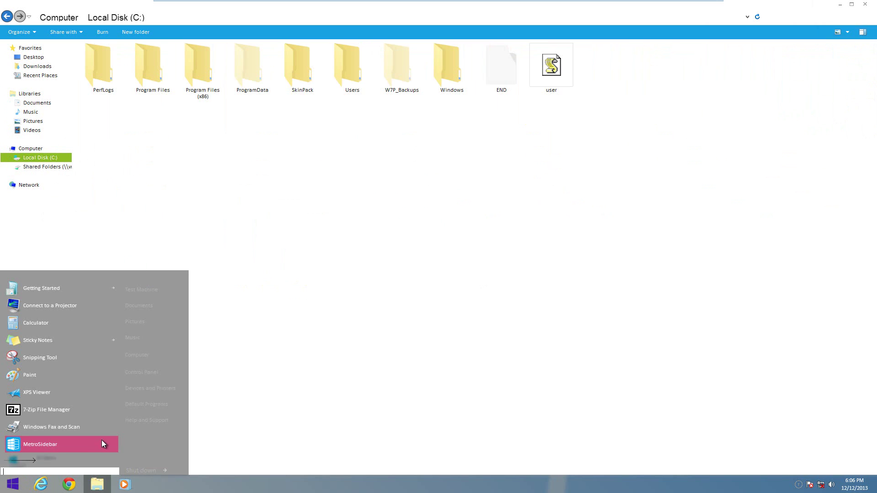
click(158, 376)
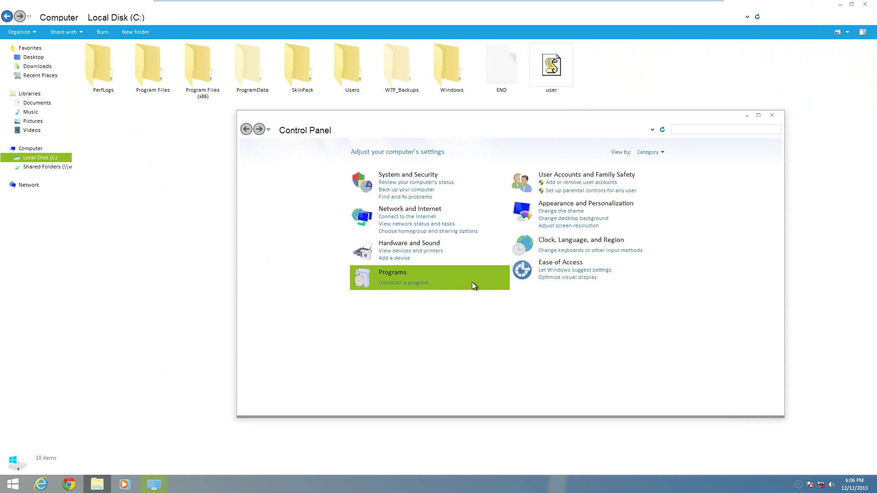
click(424, 283)
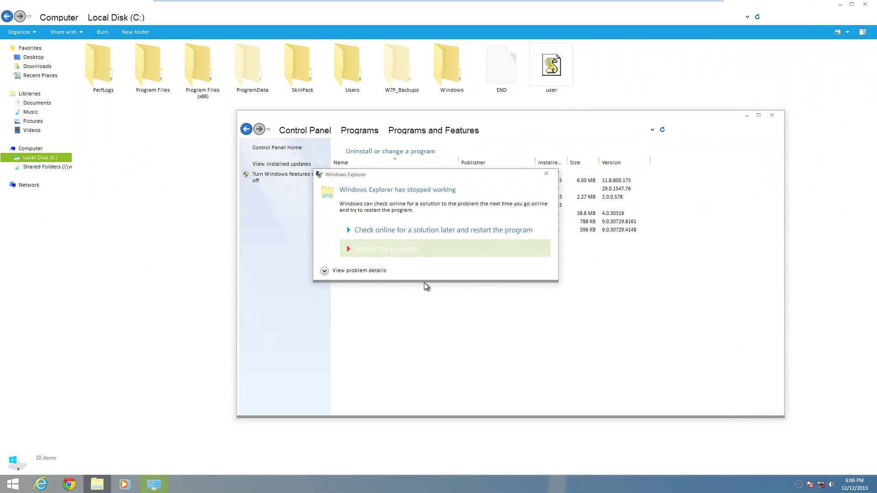
click(546, 175)
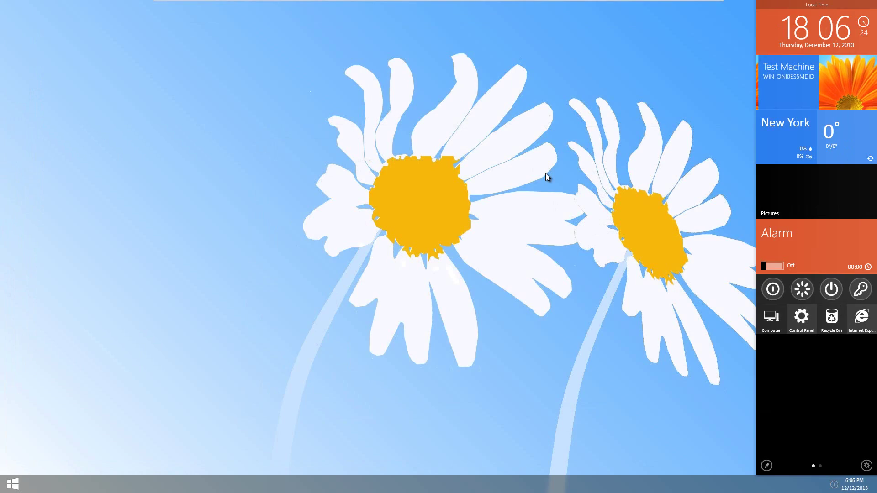
- Retry Start > Control Panel > Uninstall a program to list the installed programs
click(13, 484)
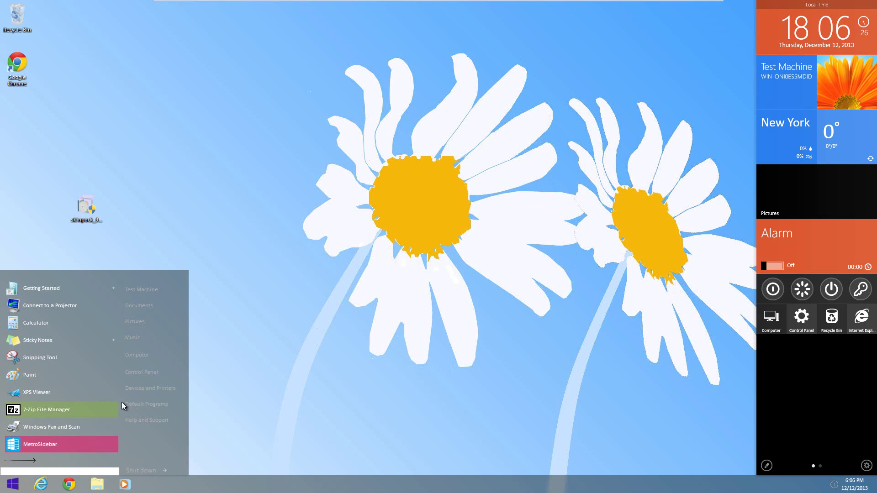
click(141, 377)
click(379, 281)
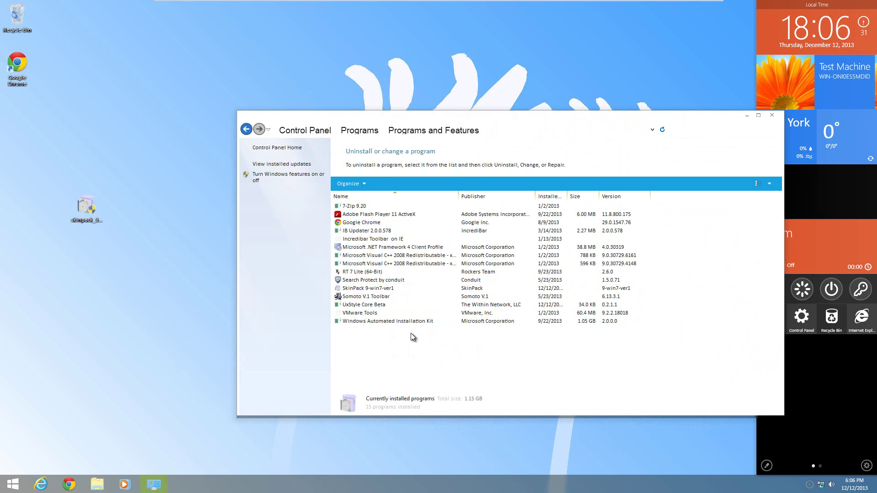
- Uninstall SkinPack 9-win7, removing Theme, Wallpaper, Cursors, MetroSidebar, the uninstaller and backup files
click(379, 289)
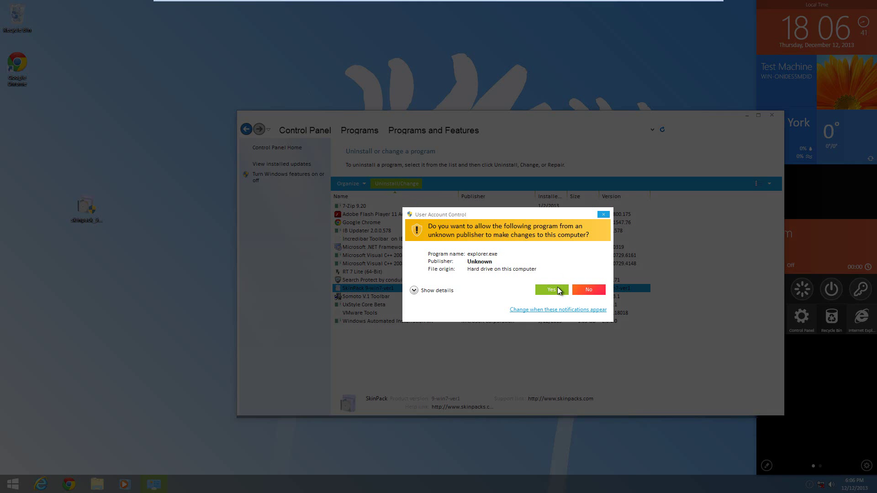
click(557, 287)
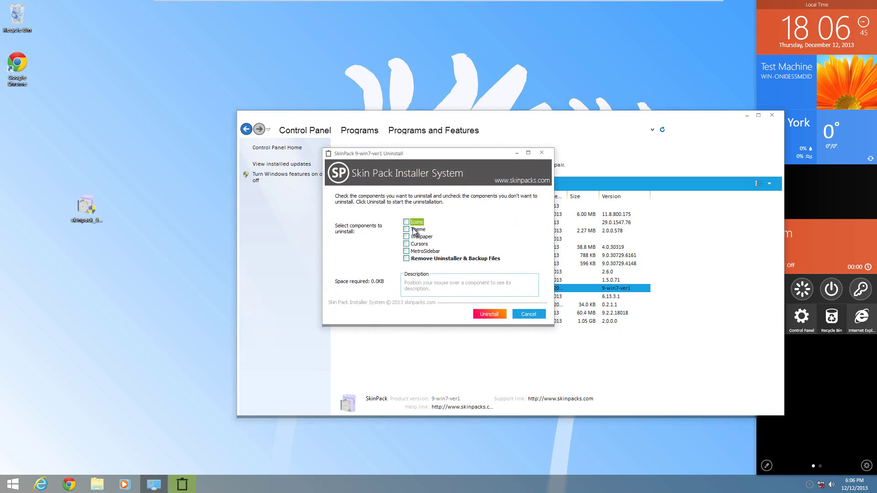
click(406, 229)
click(407, 236)
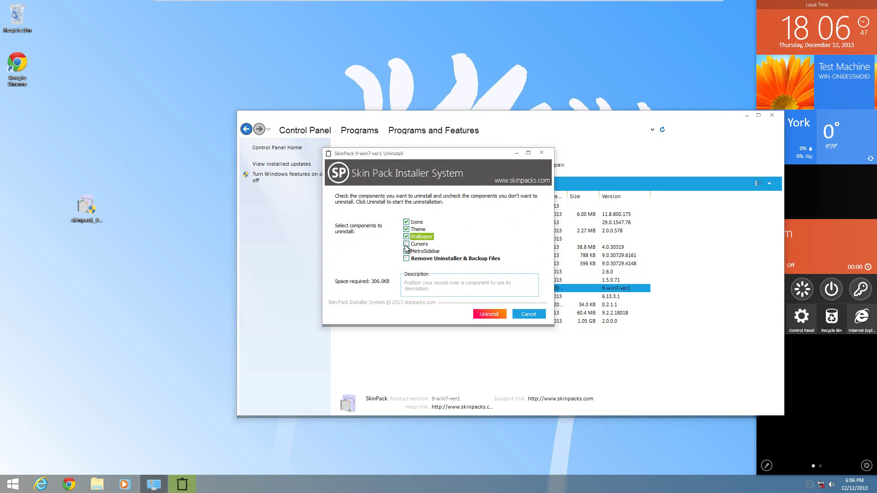
click(407, 244)
click(407, 251)
click(406, 259)
click(478, 316)
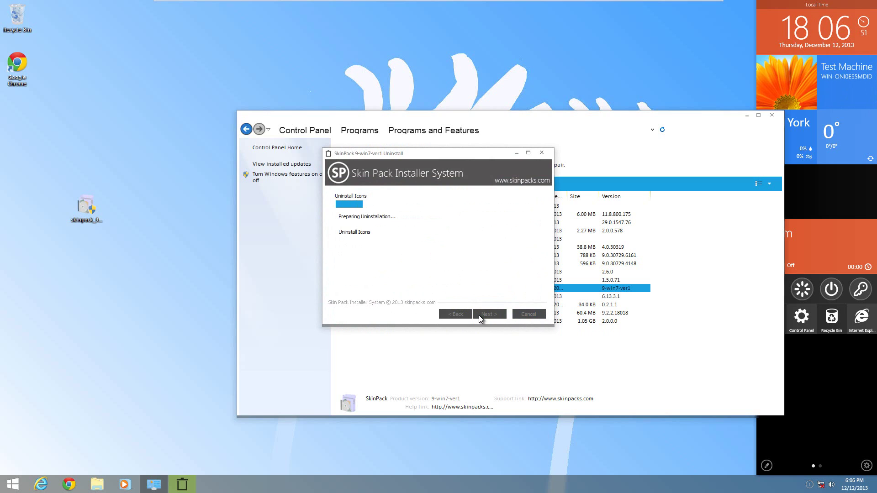